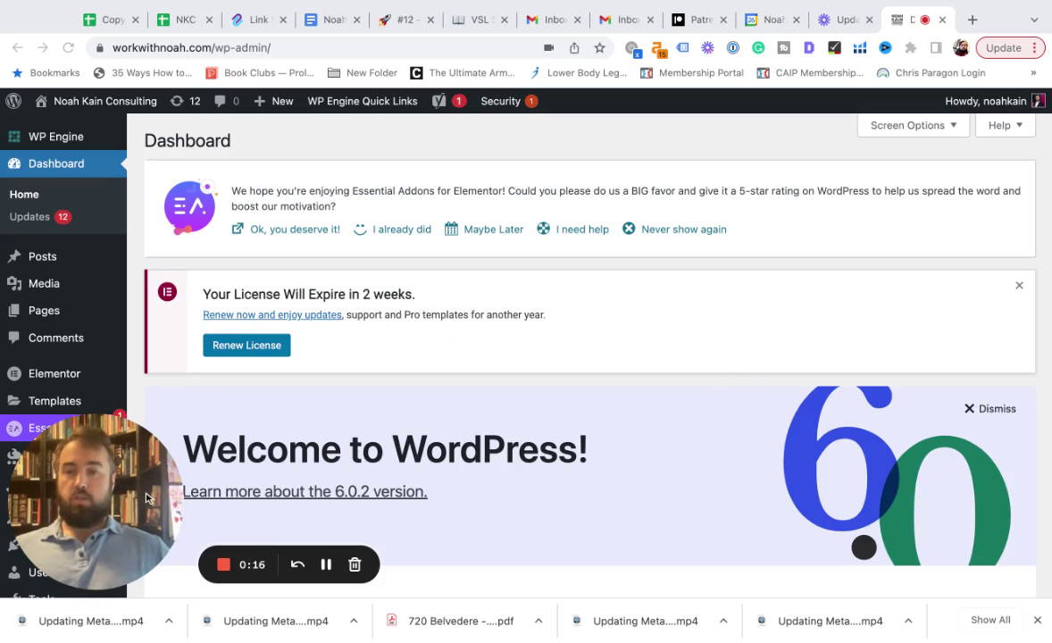
Search the plugins available to add for Yoast.
drag(86, 487, 703, 463)
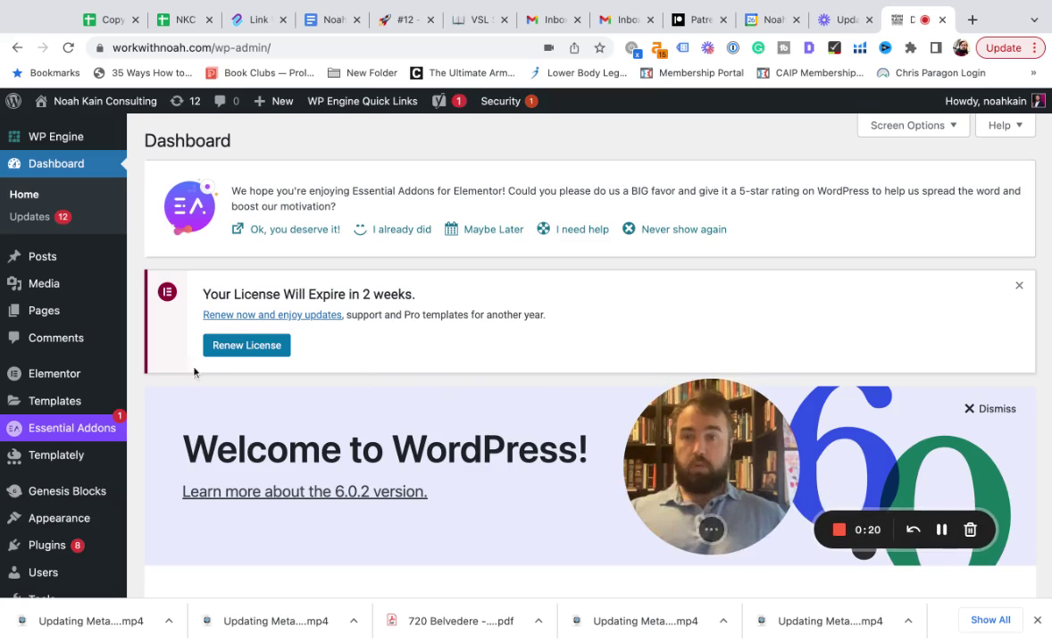
scroll(40, 384, down, 3)
mouse_move(57, 483)
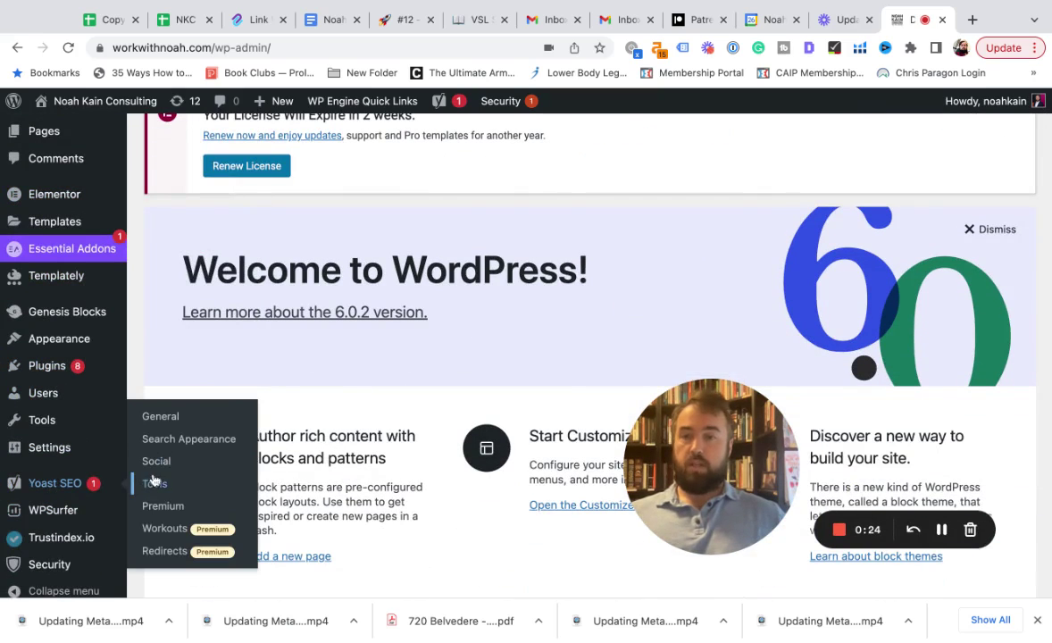
mouse_move(38, 347)
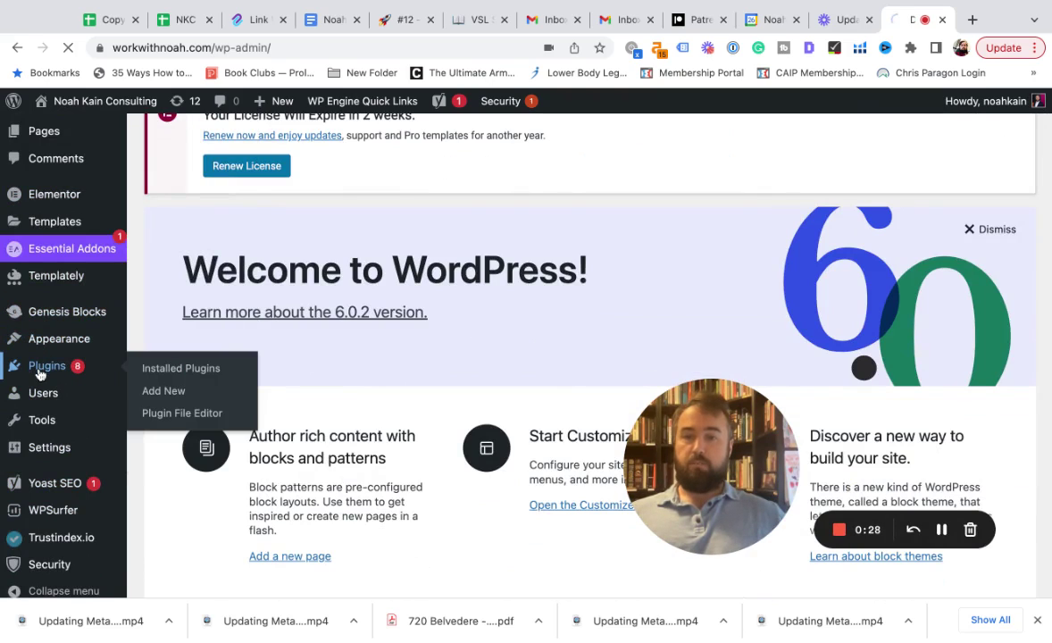
click(38, 365)
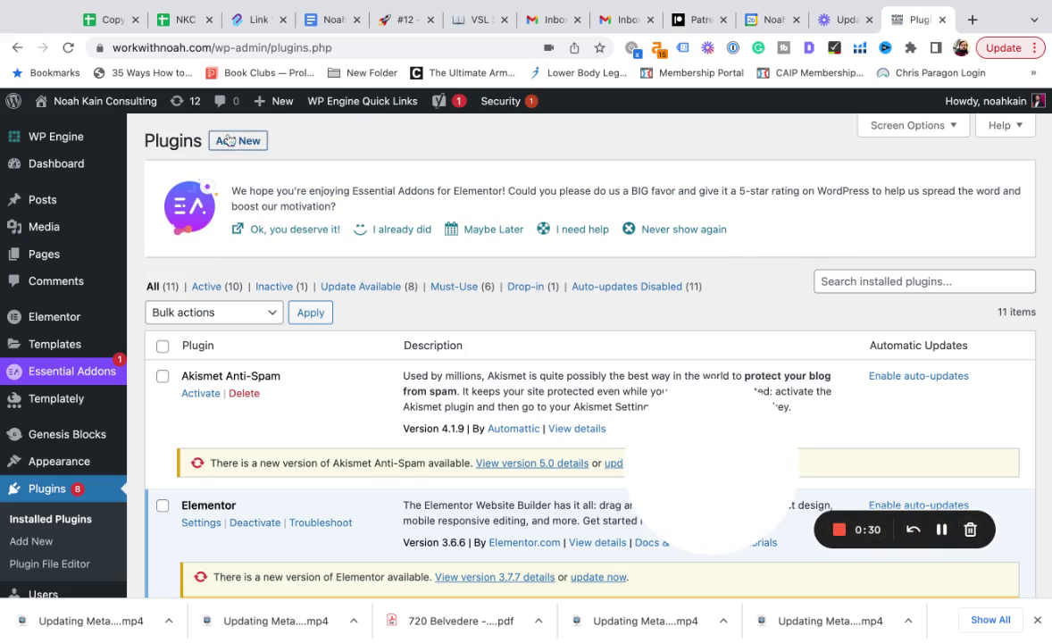
click(237, 142)
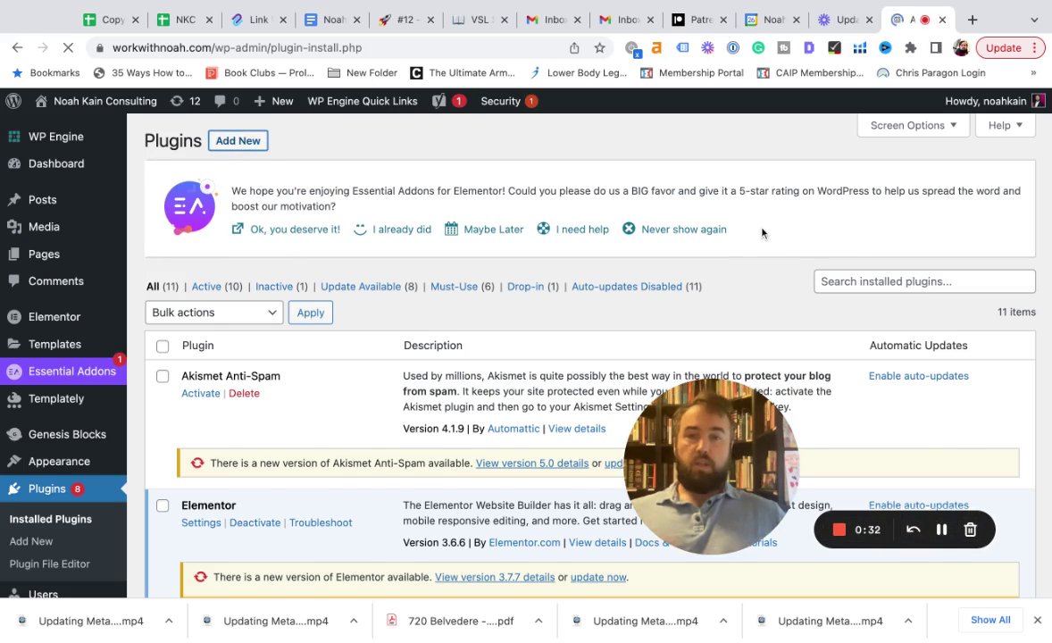
text(Yoast)
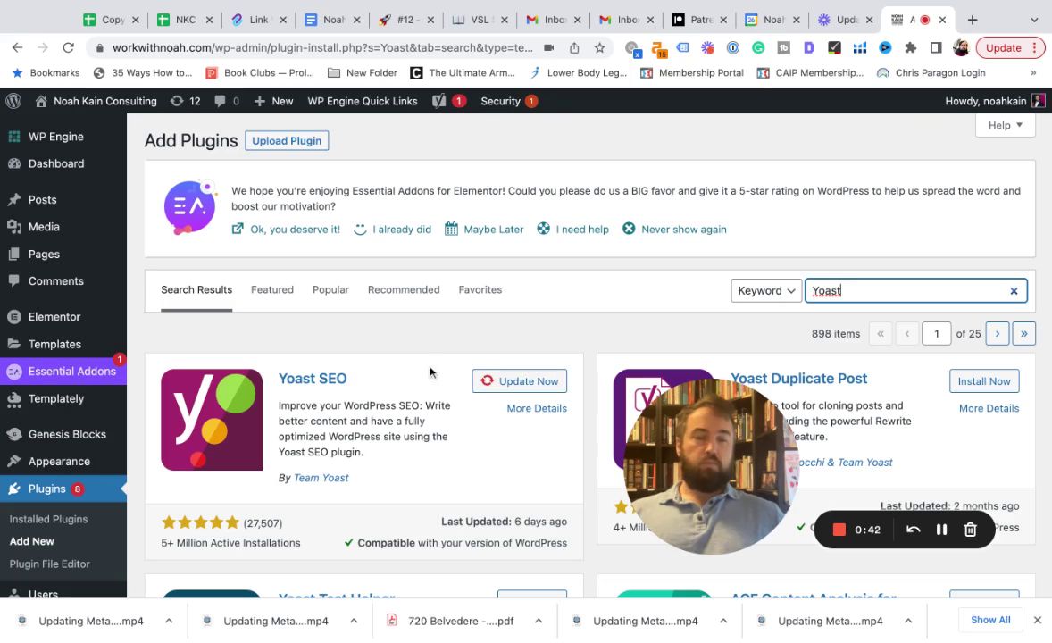
scroll(429, 372, down, 3)
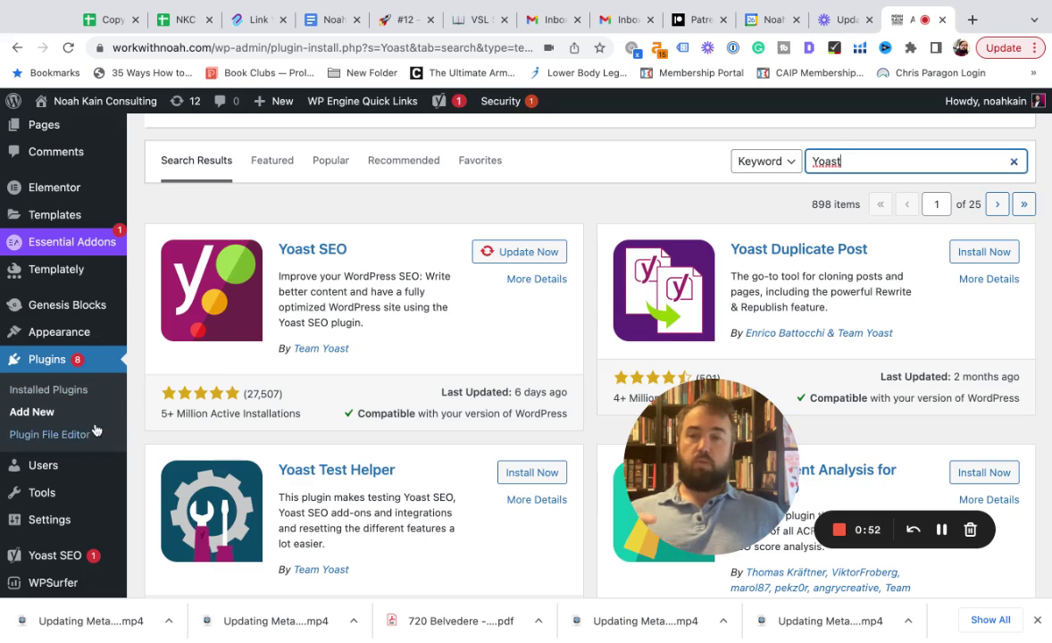
Open Yoast SEO's Search Appearance settings and review the general options, including the title separator and the homepage and posts page section.
scroll(97, 429, down, 3)
mouse_move(80, 465)
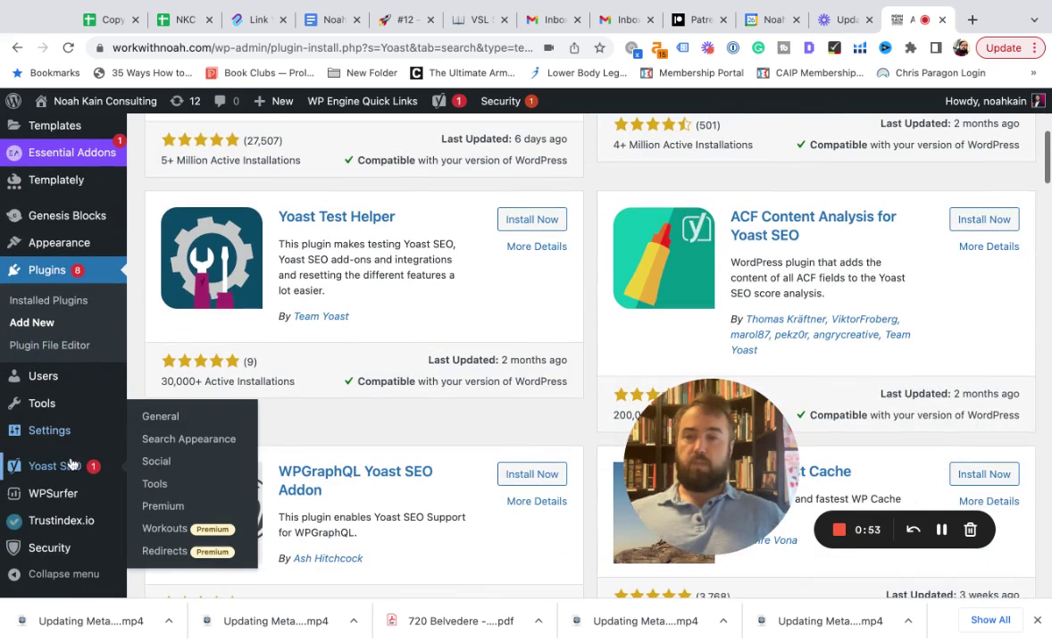
click(168, 441)
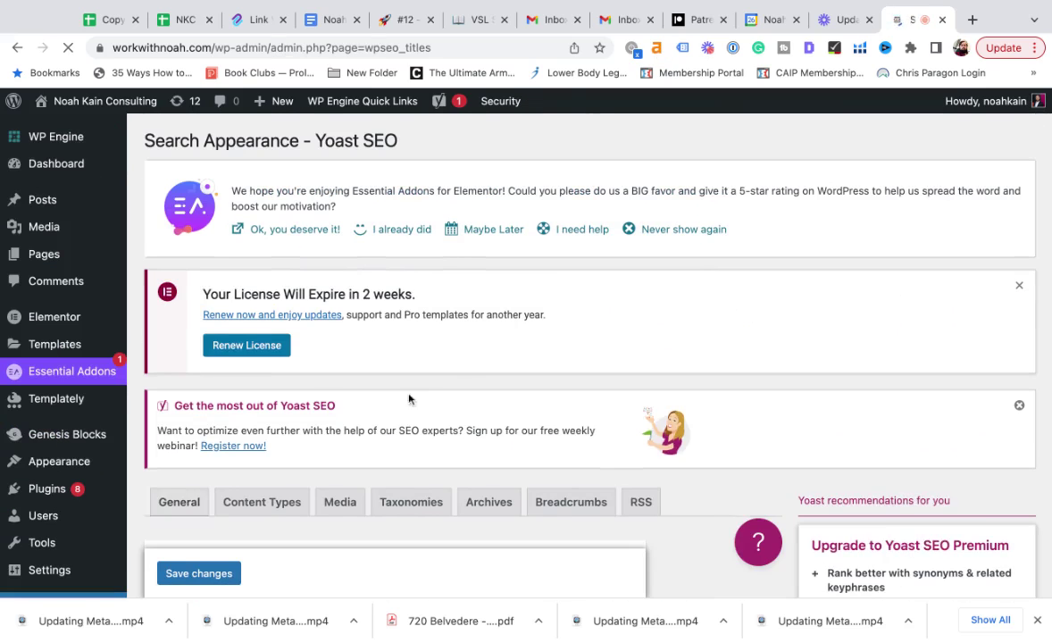
scroll(446, 404, down, 5)
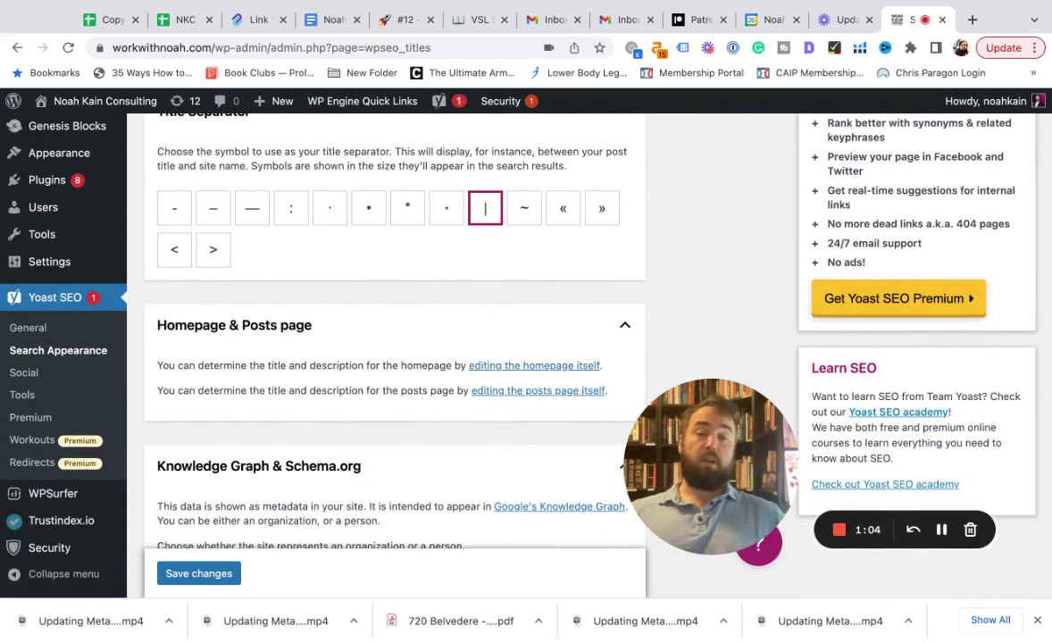
scroll(429, 363, up, 2)
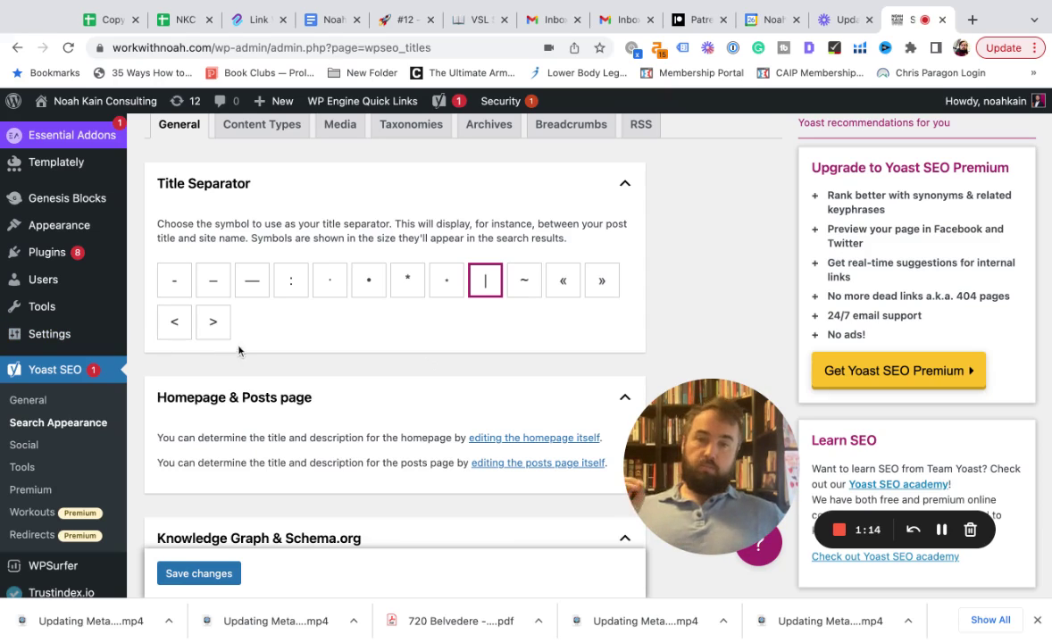
scroll(301, 246, up, 5)
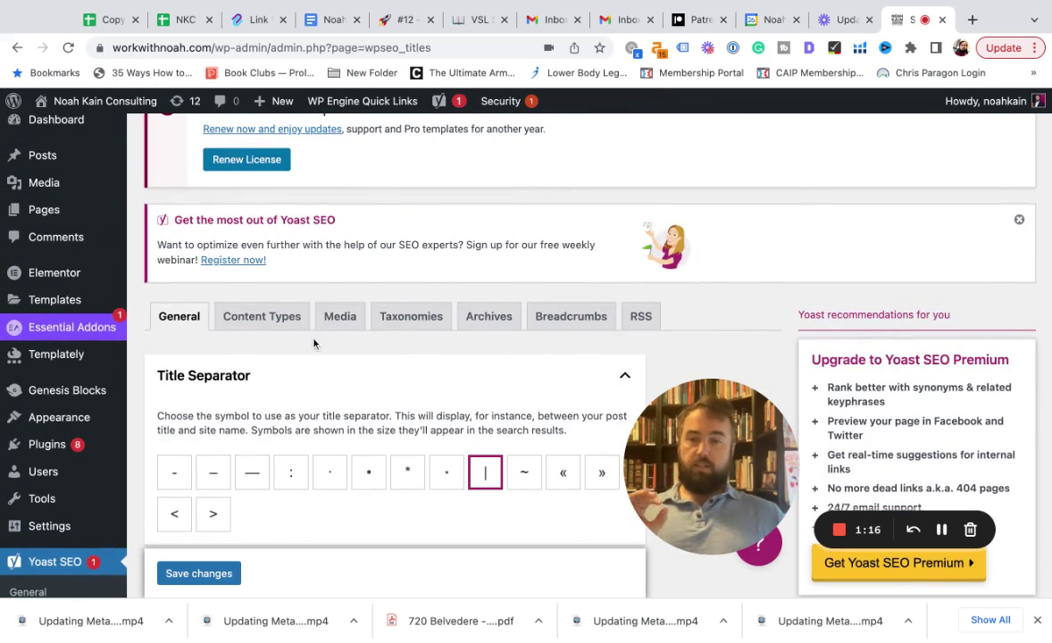
scroll(314, 344, up, 5)
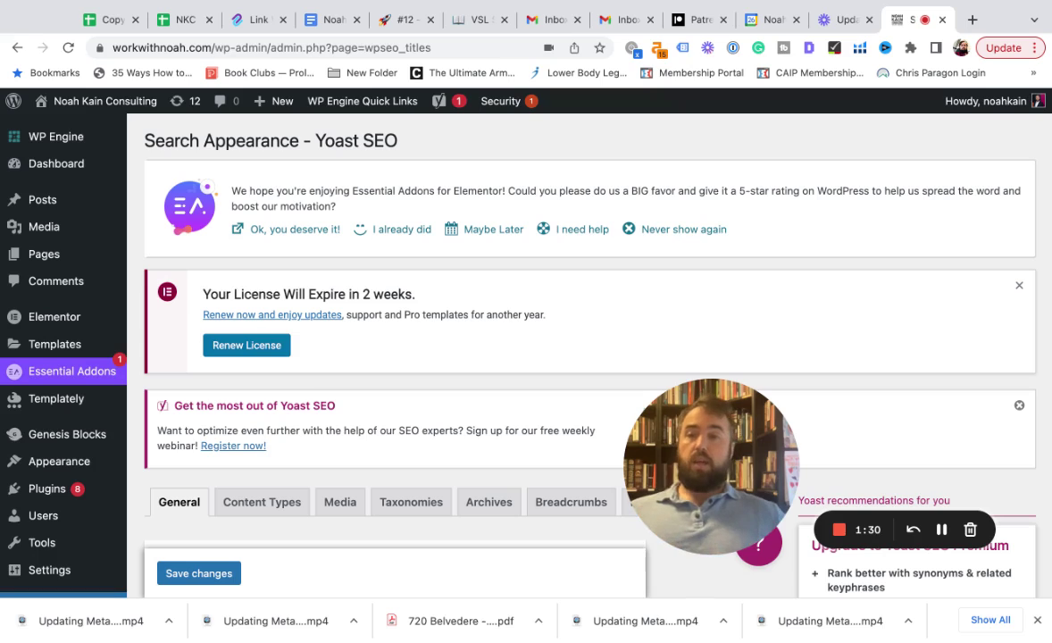
Open the post "Ecommerce Writing: SEO Writing for Sales & Traffic" for editing from the list of posts.
mouse_move(73, 266)
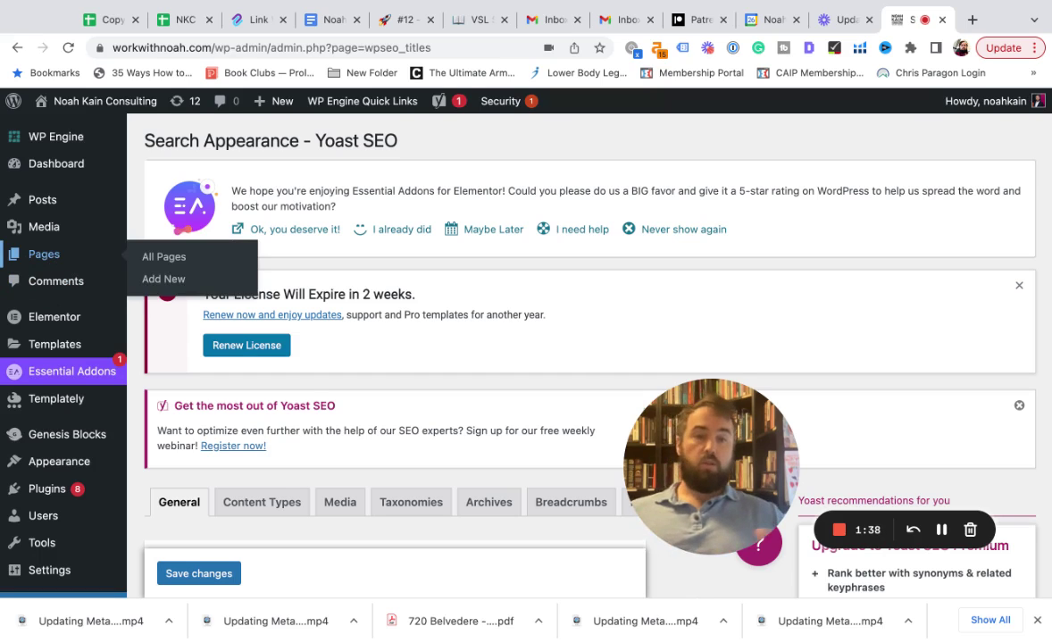
mouse_move(44, 207)
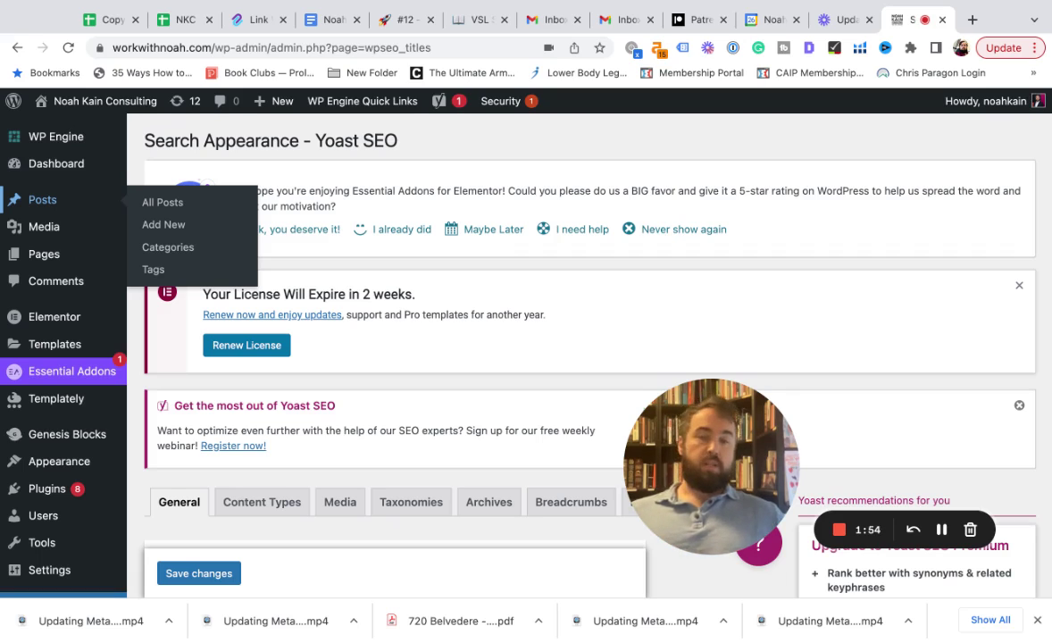
mouse_move(43, 255)
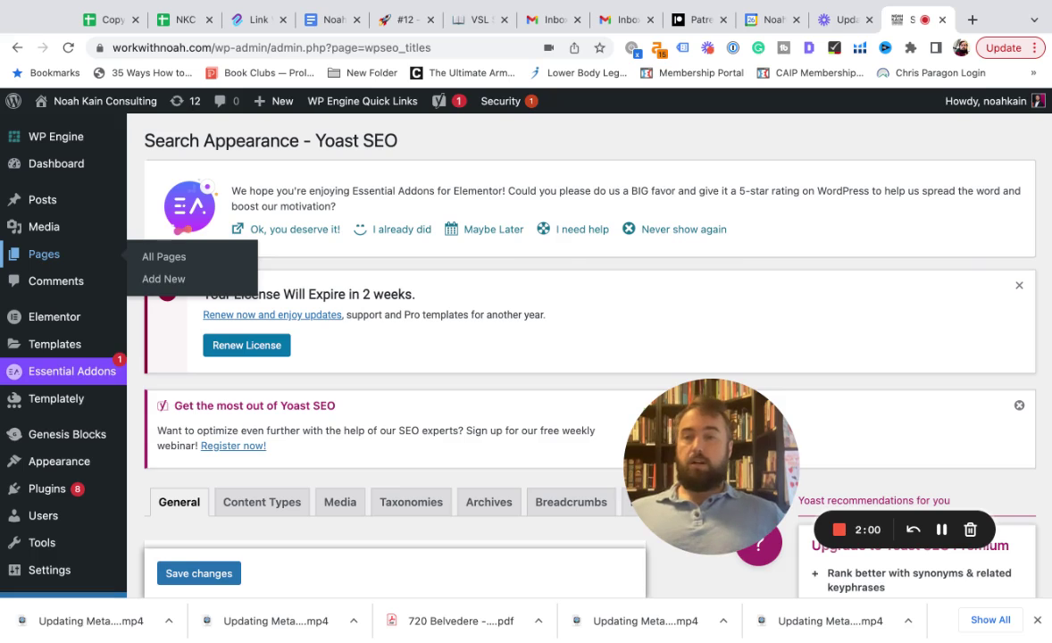
click(40, 208)
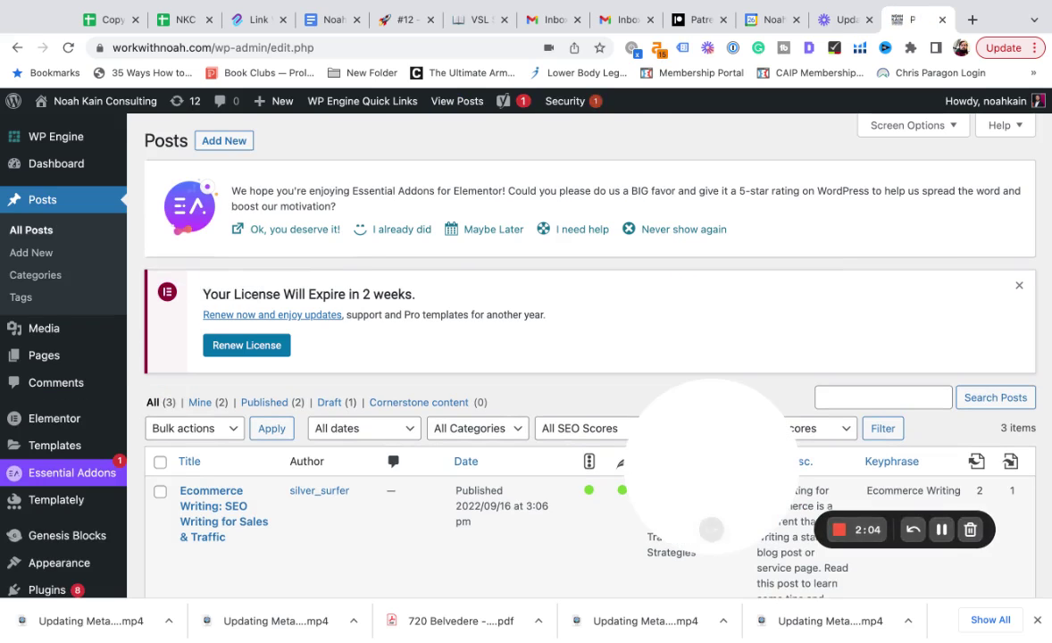
scroll(358, 250, down, 3)
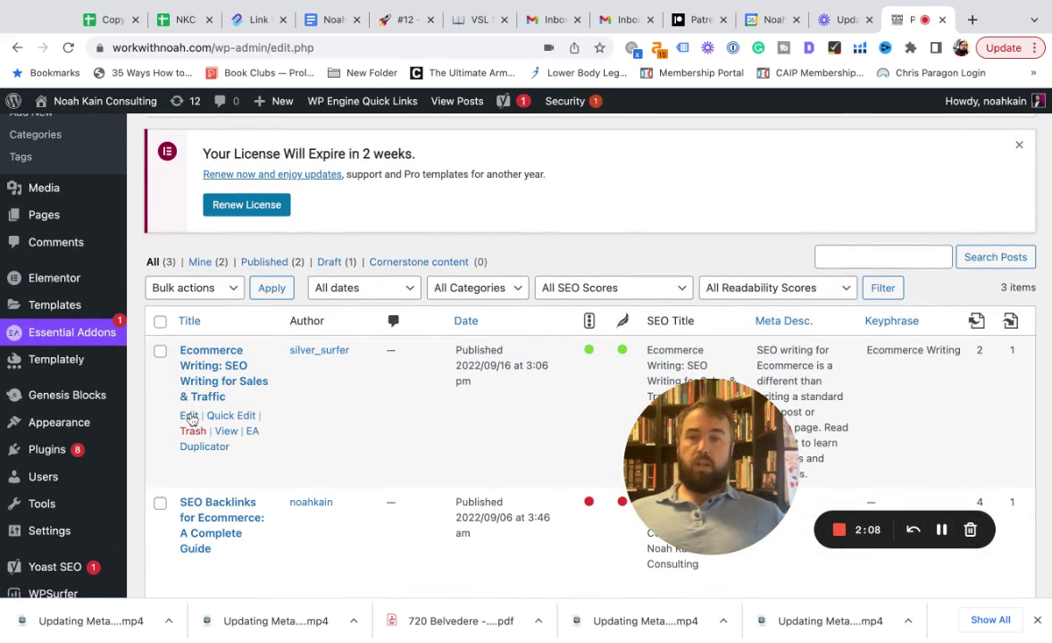
click(190, 416)
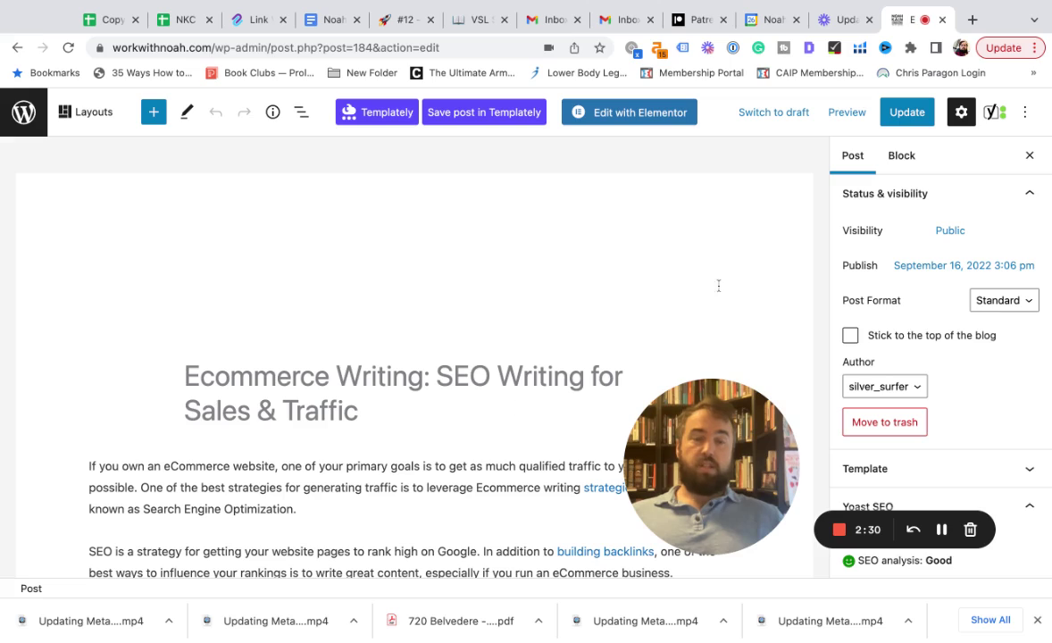
Display the post's Yoast SEO settings and view its Google preview.
click(994, 114)
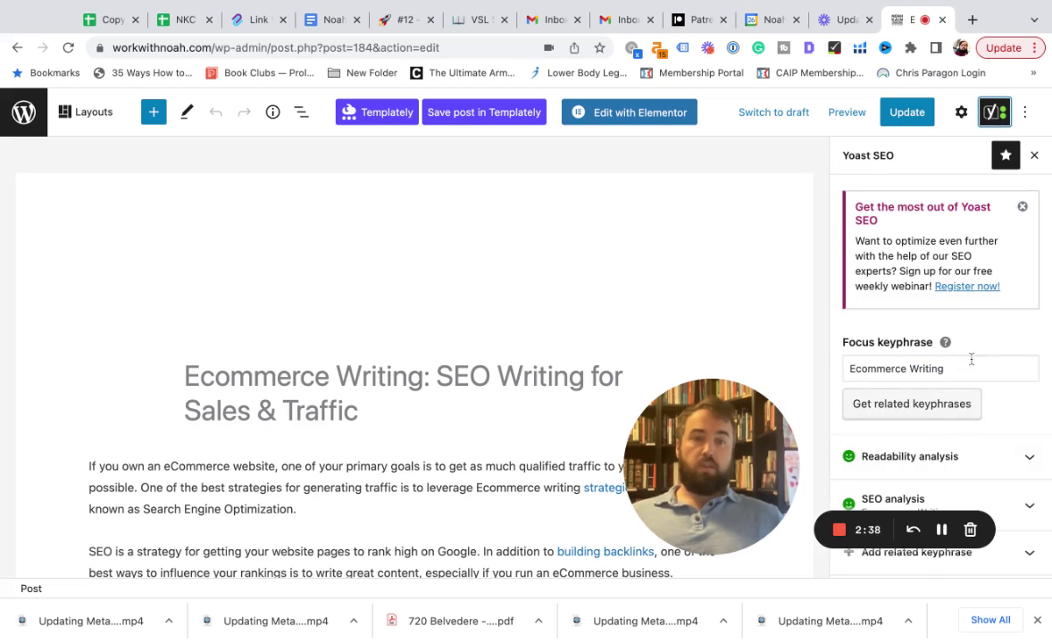
scroll(969, 359, down, 3)
scroll(999, 424, down, 3)
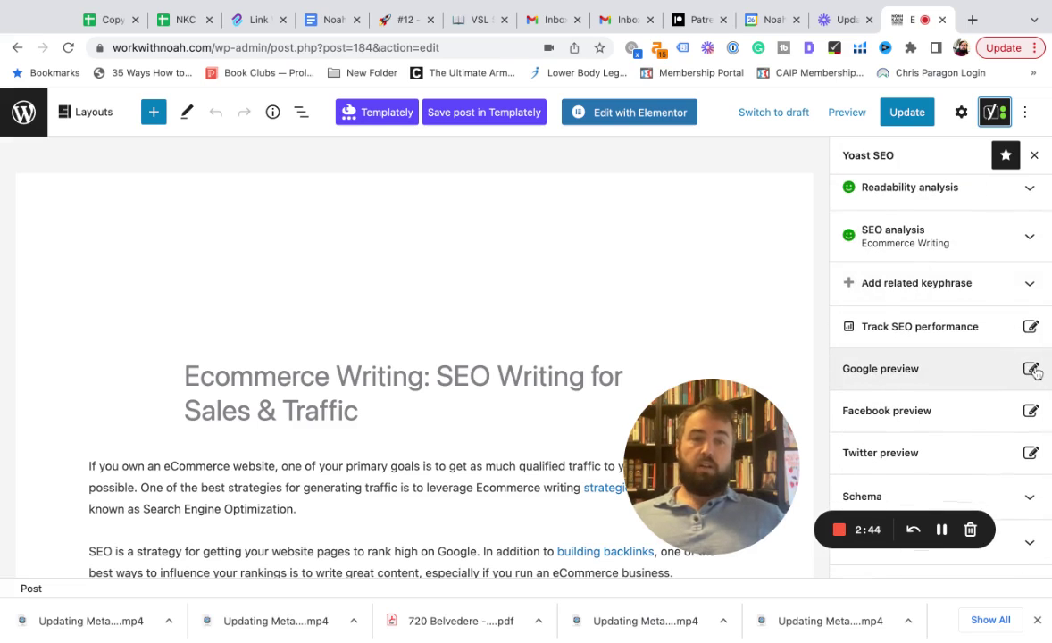
click(1032, 370)
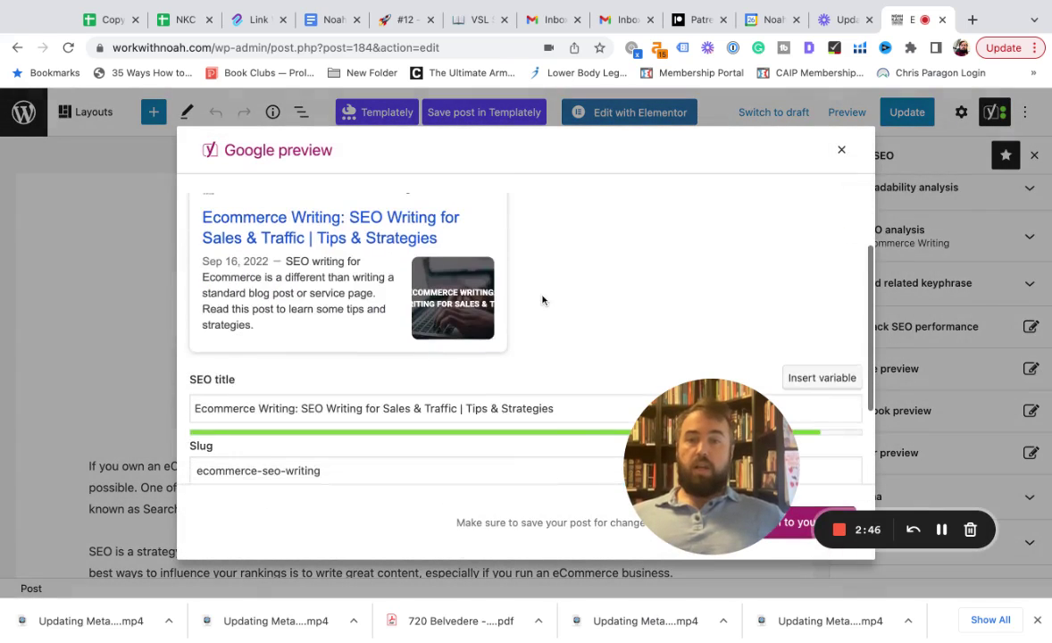
scroll(542, 299, down, 5)
drag(602, 423, 723, 459)
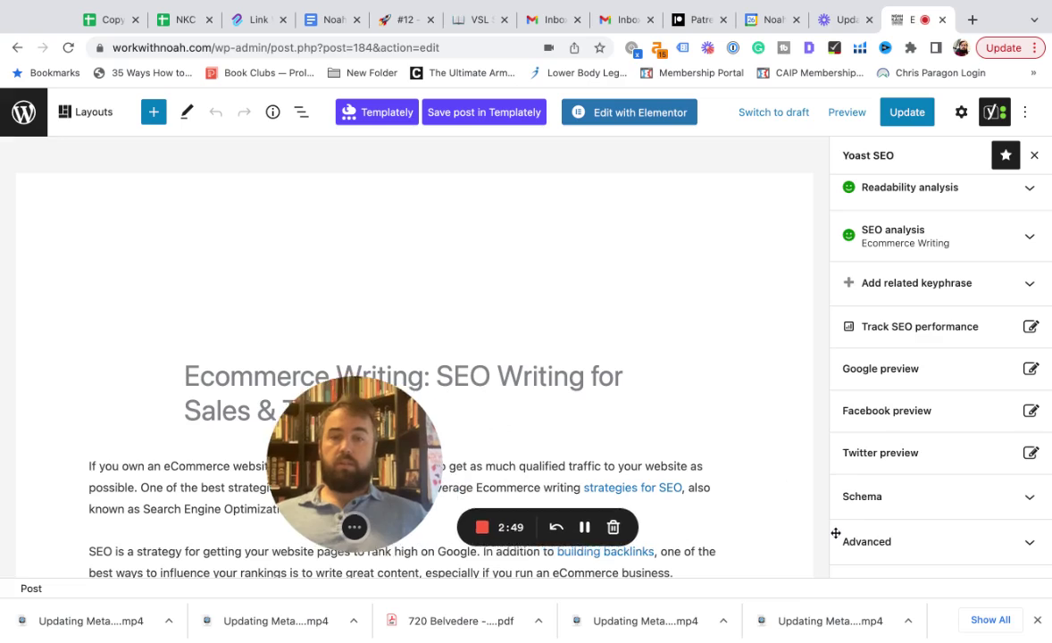
drag(296, 509, 324, 468)
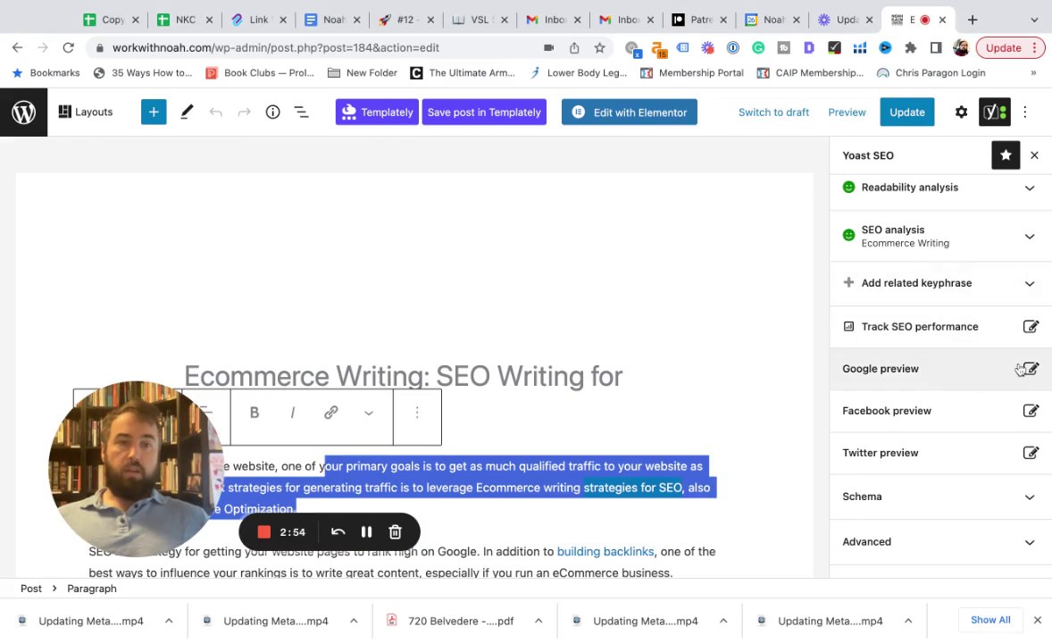
Reopen the Google preview, examine the SEO title, slug and meta description fields, and return to the post.
click(951, 366)
scroll(503, 336, down, 5)
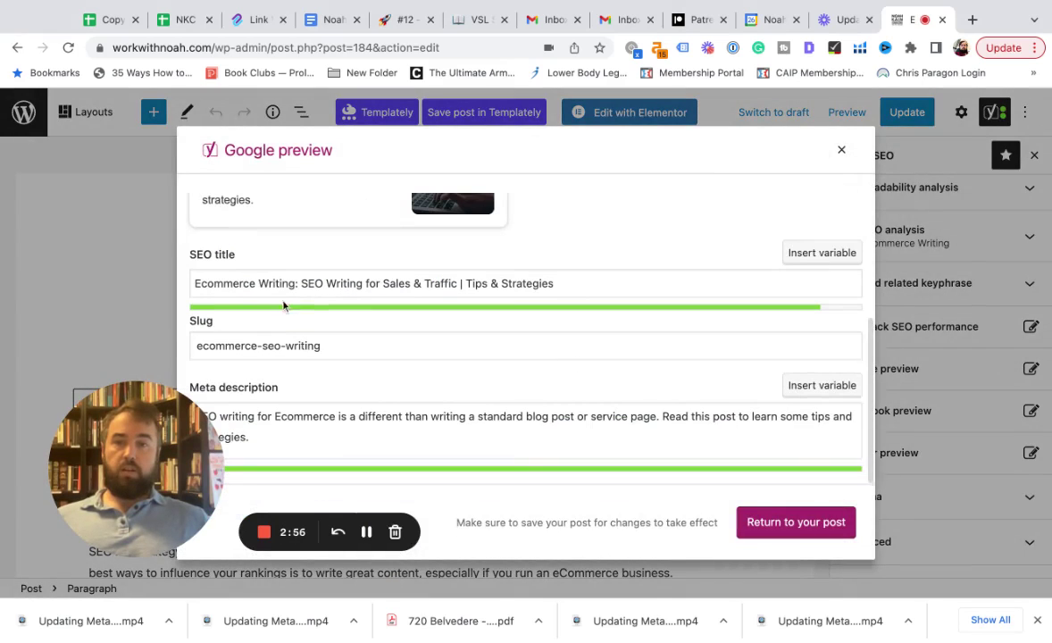
drag(143, 429, 112, 442)
click(1026, 376)
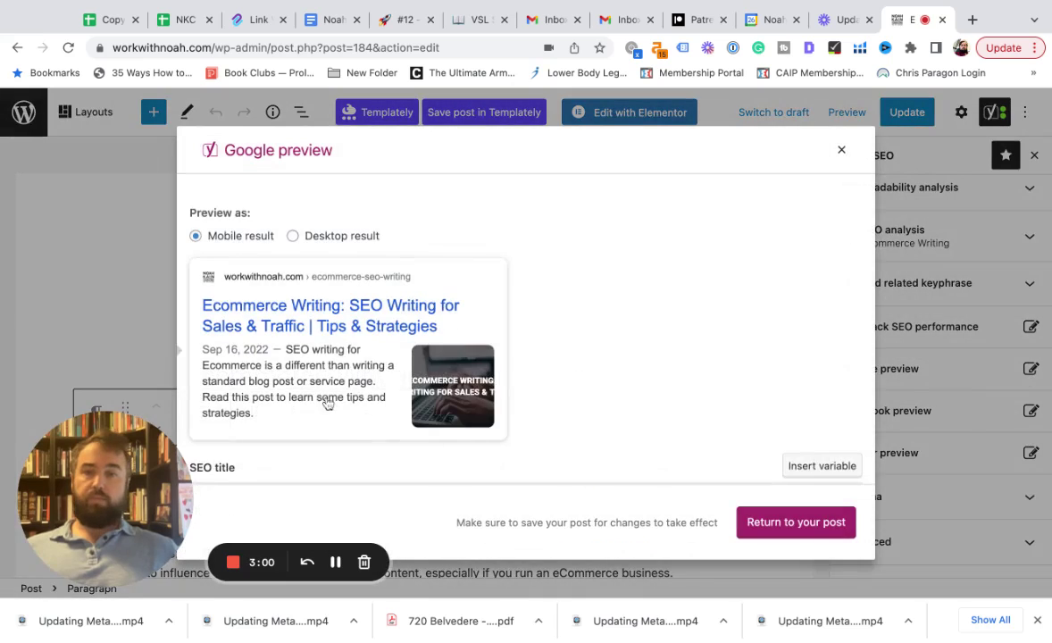
scroll(310, 381, down, 5)
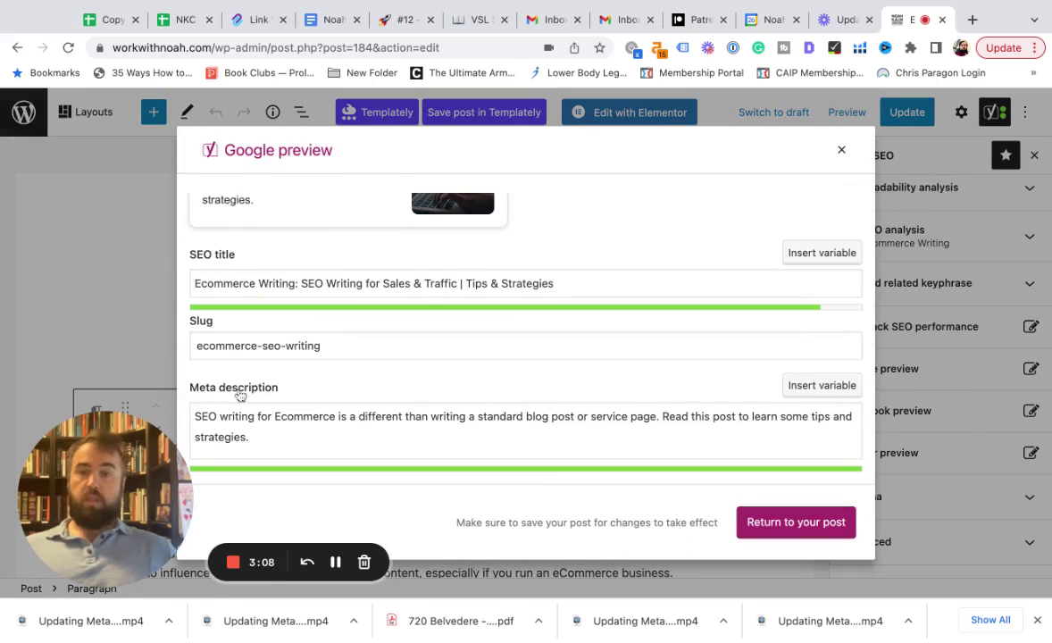
click(362, 283)
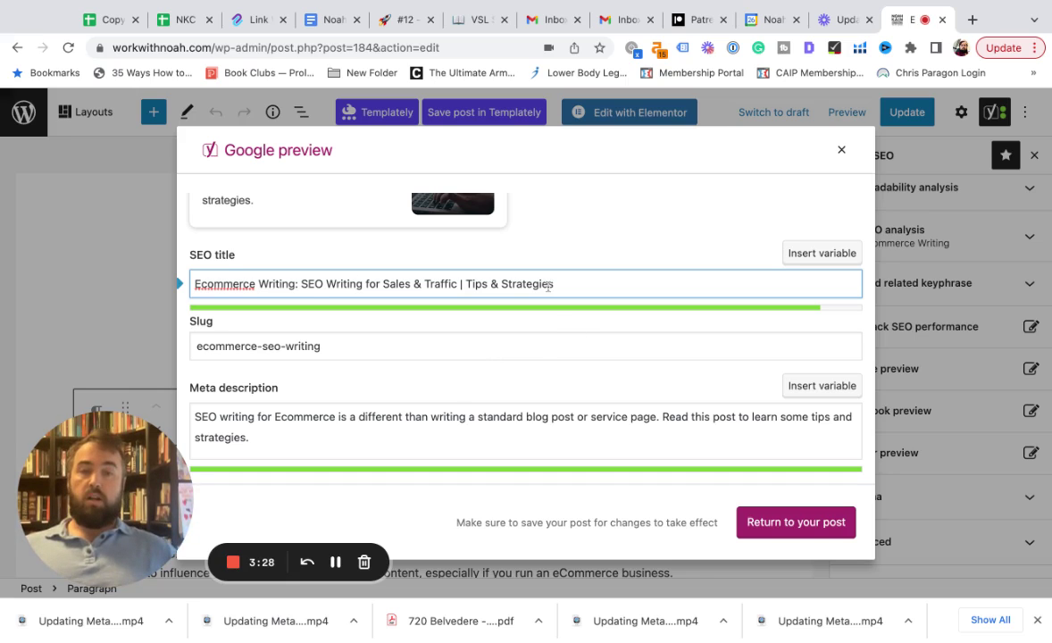
click(811, 533)
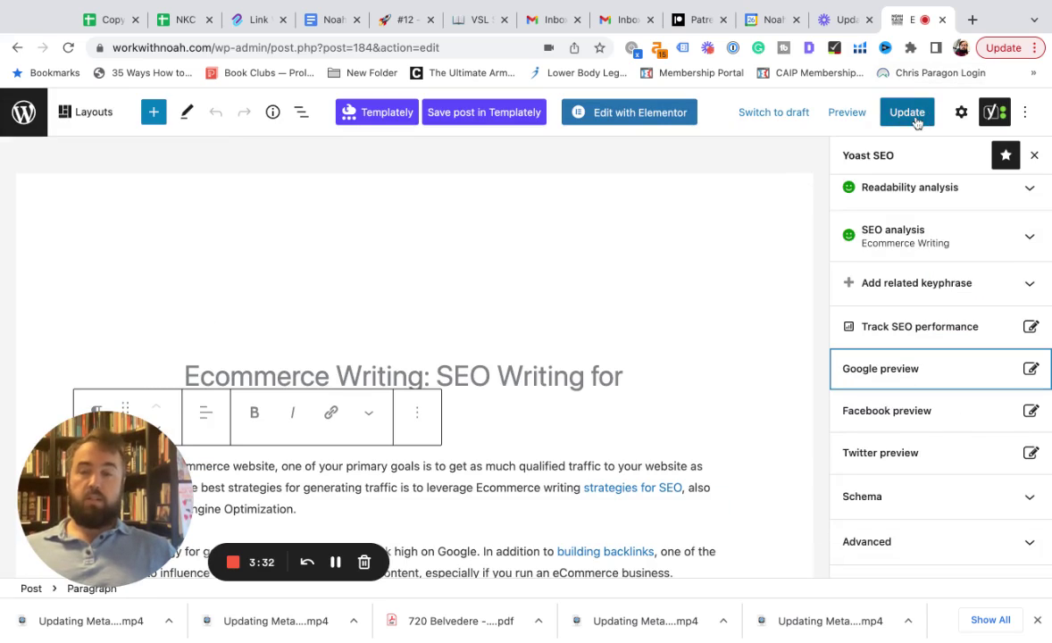
Examine the Yoast SEO section below the post content, including the focus keyphrase, Google preview, SEO title, slug and meta description.
scroll(830, 282, down, 1)
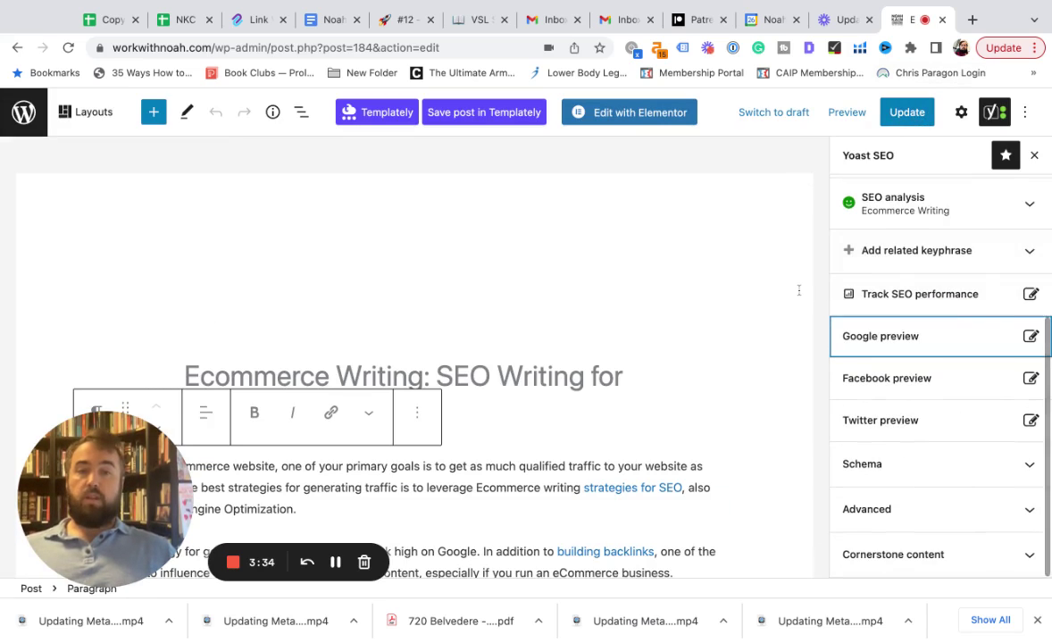
scroll(799, 290, down, 20)
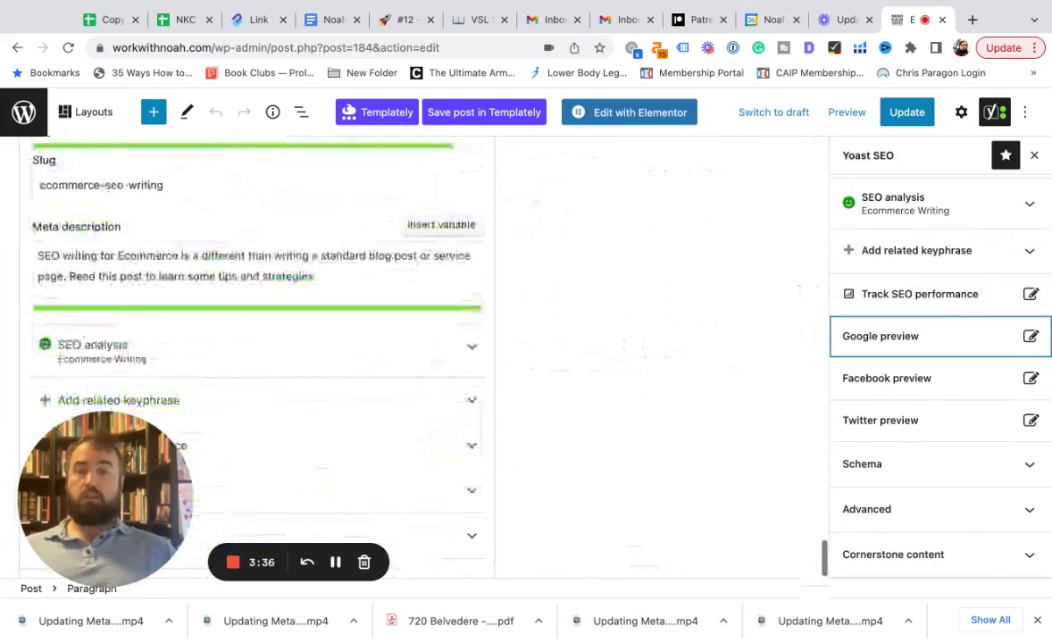
drag(106, 500, 675, 407)
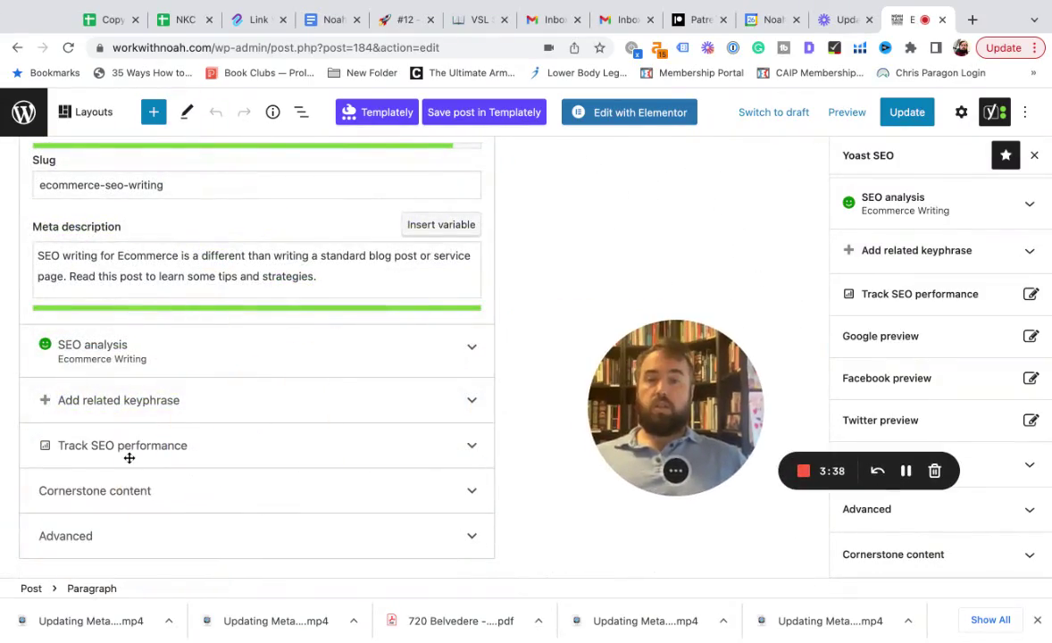
scroll(510, 422, up, 10)
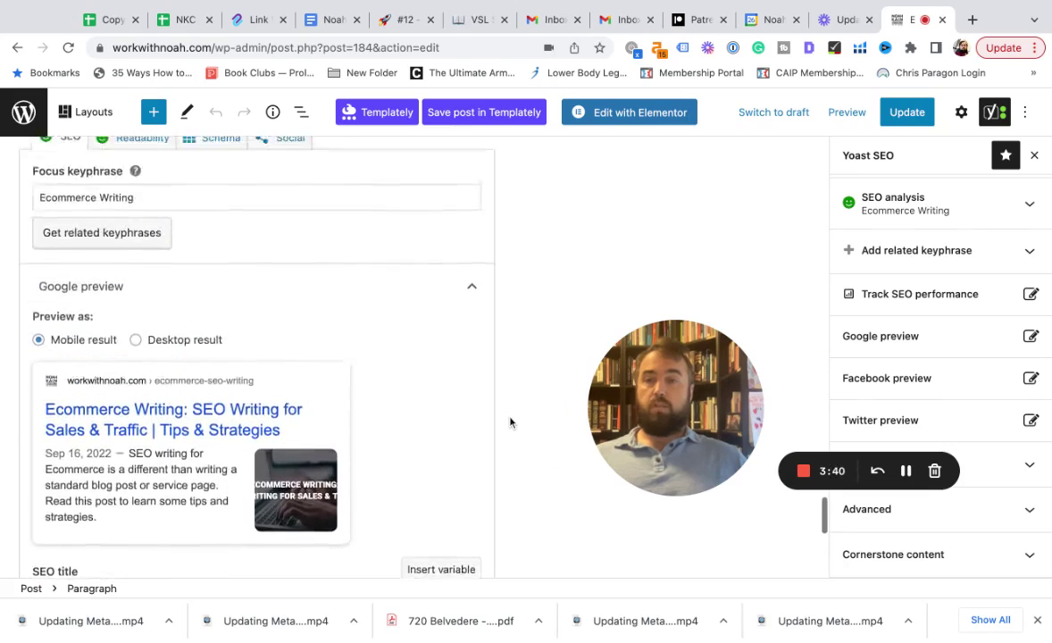
scroll(469, 382, up, 1)
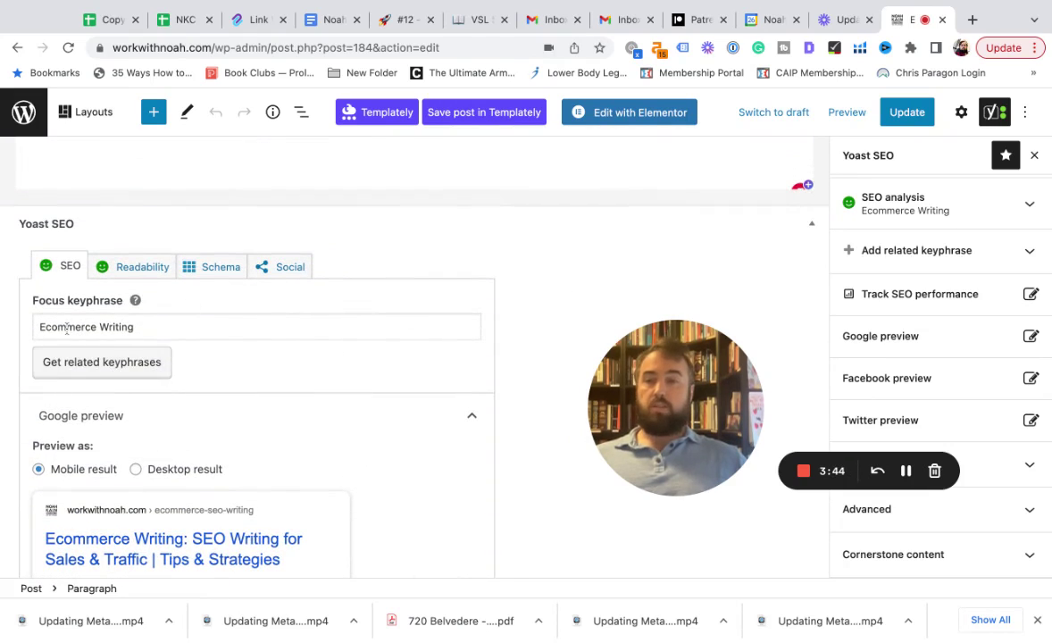
scroll(287, 371, down, 8)
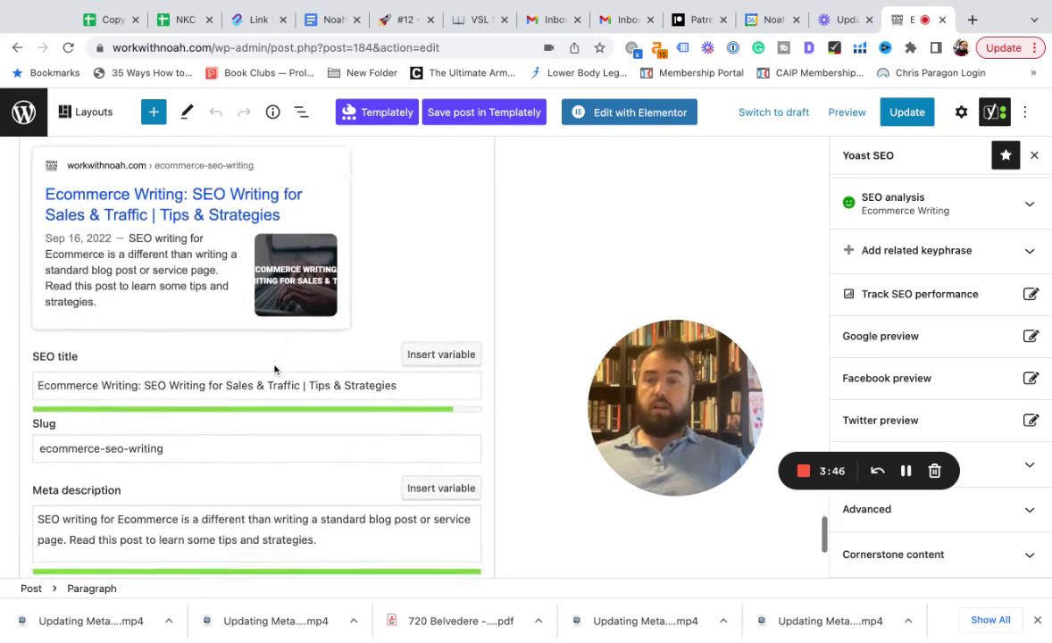
Search Google for "seo expert baltimore" in a new browser tab, keeping the post editor open.
scroll(336, 384, down, 3)
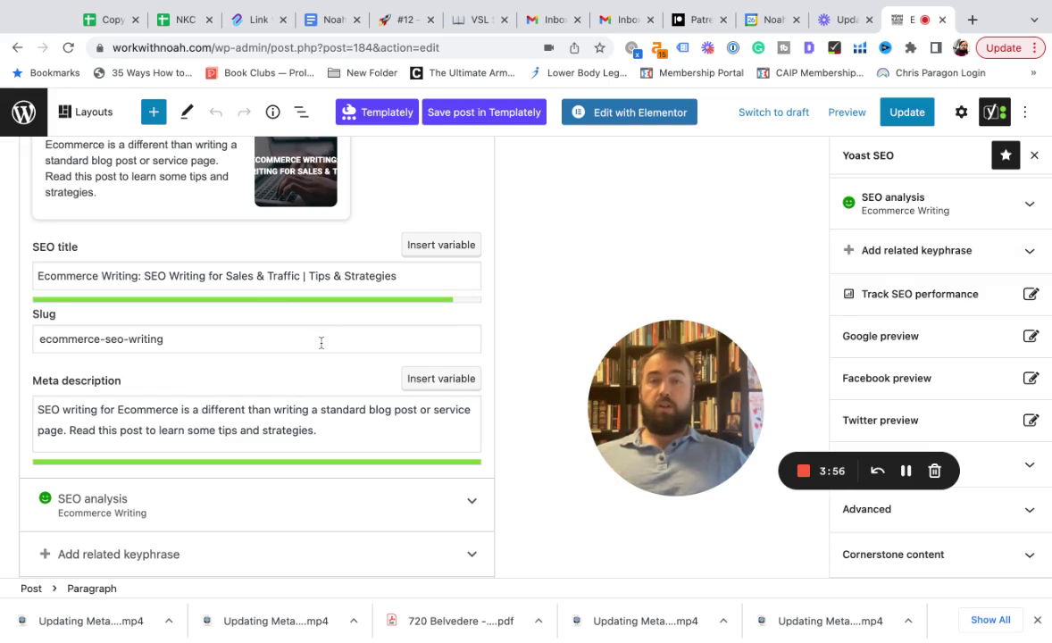
key(super+t)
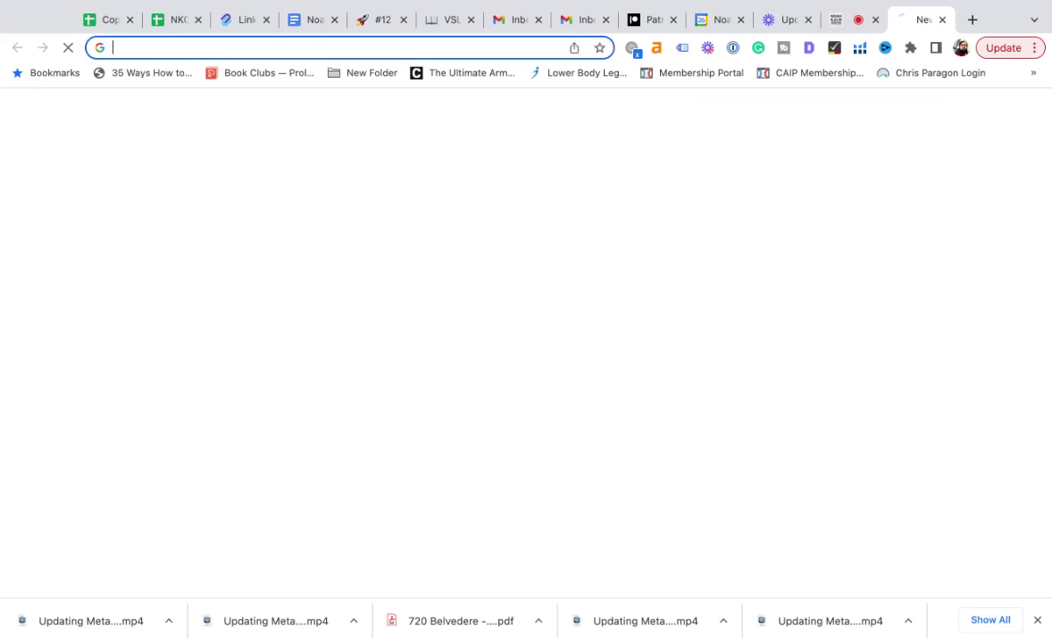
text(seo ex)
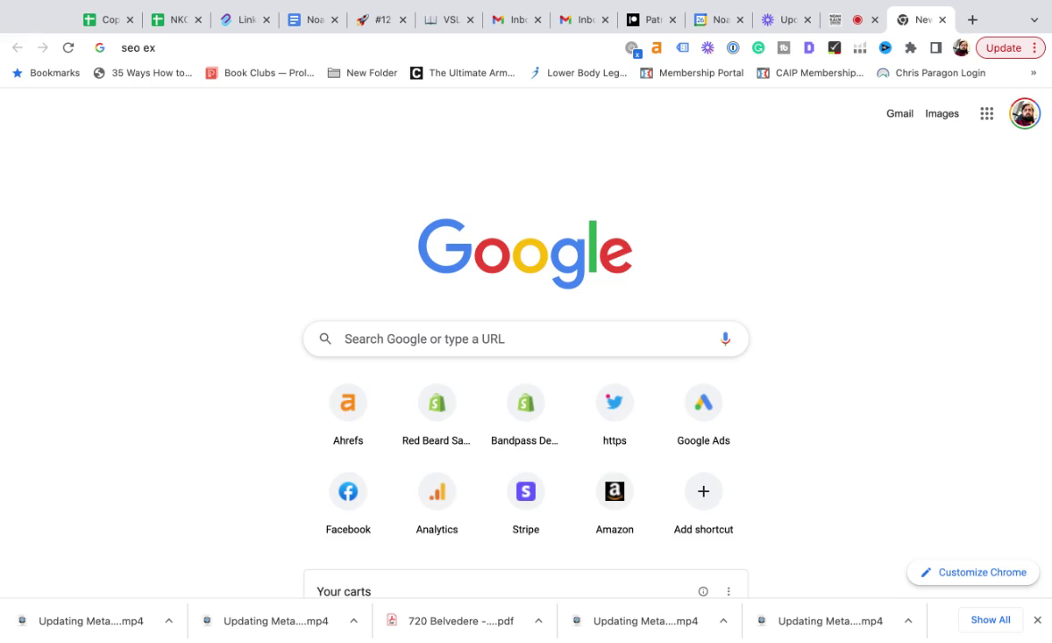
text(pert baltimore)
key(Return)
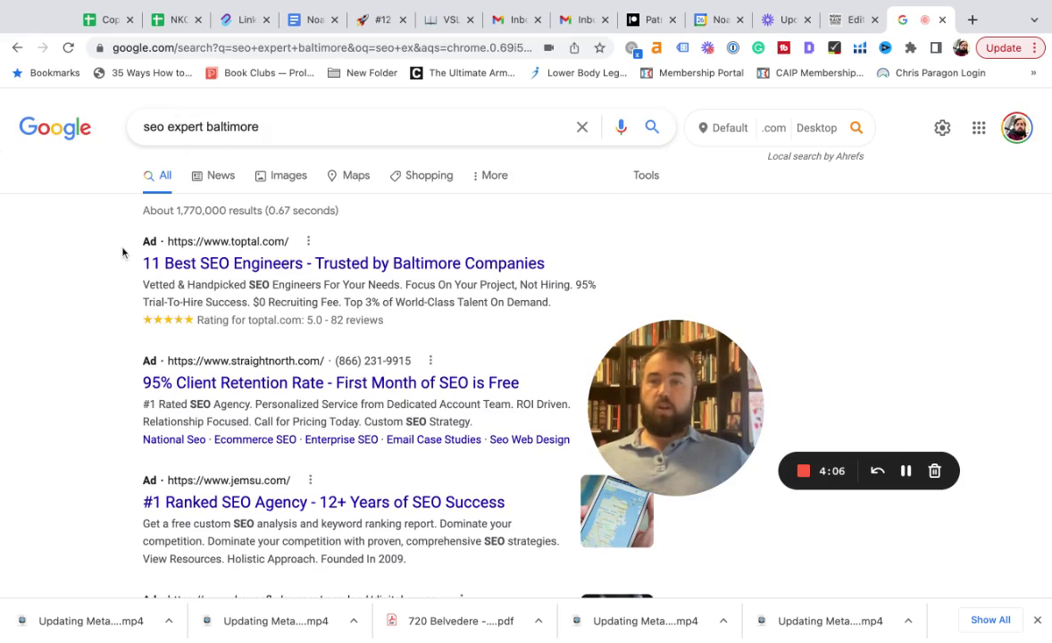
Examine the titles and descriptions of the organic search results and compare them with the post's Yoast SEO title and meta description.
scroll(122, 255, down, 8)
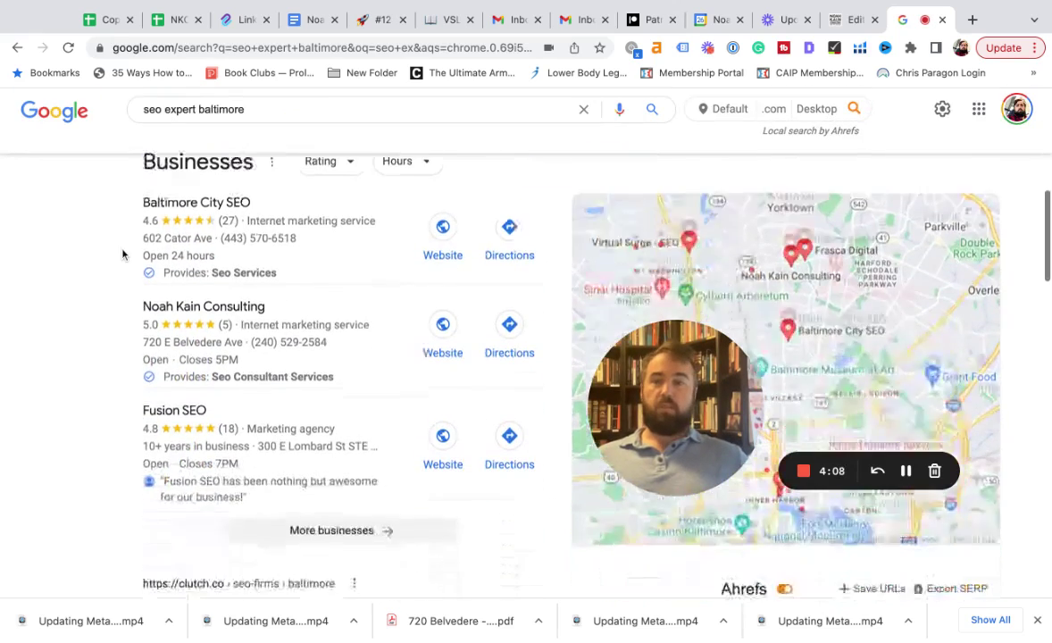
scroll(129, 313, down, 3)
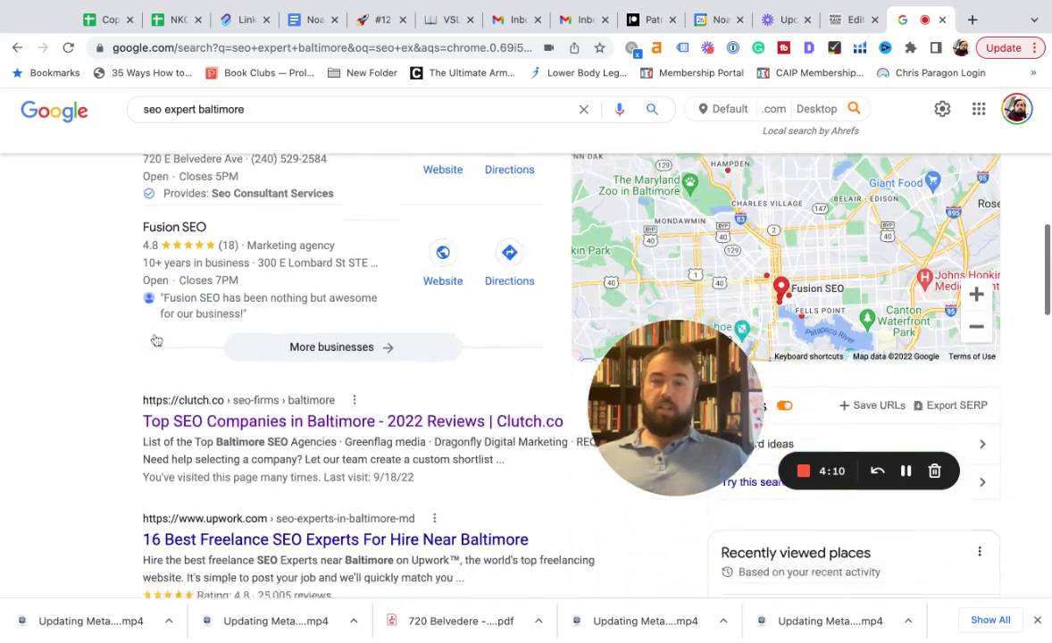
scroll(107, 331, down, 2)
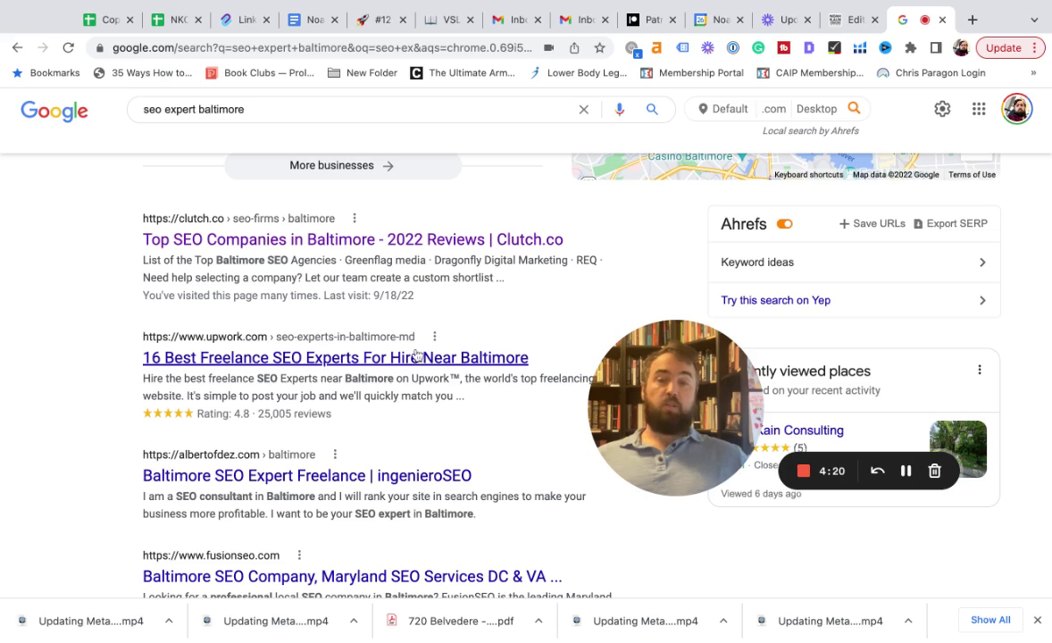
scroll(195, 366, down, 1)
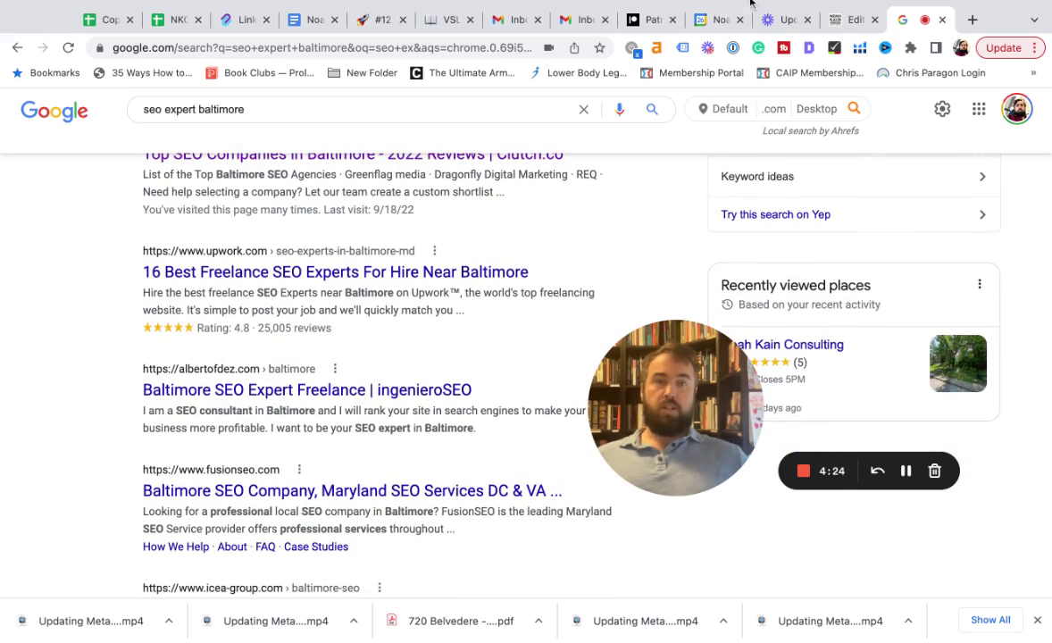
click(849, 18)
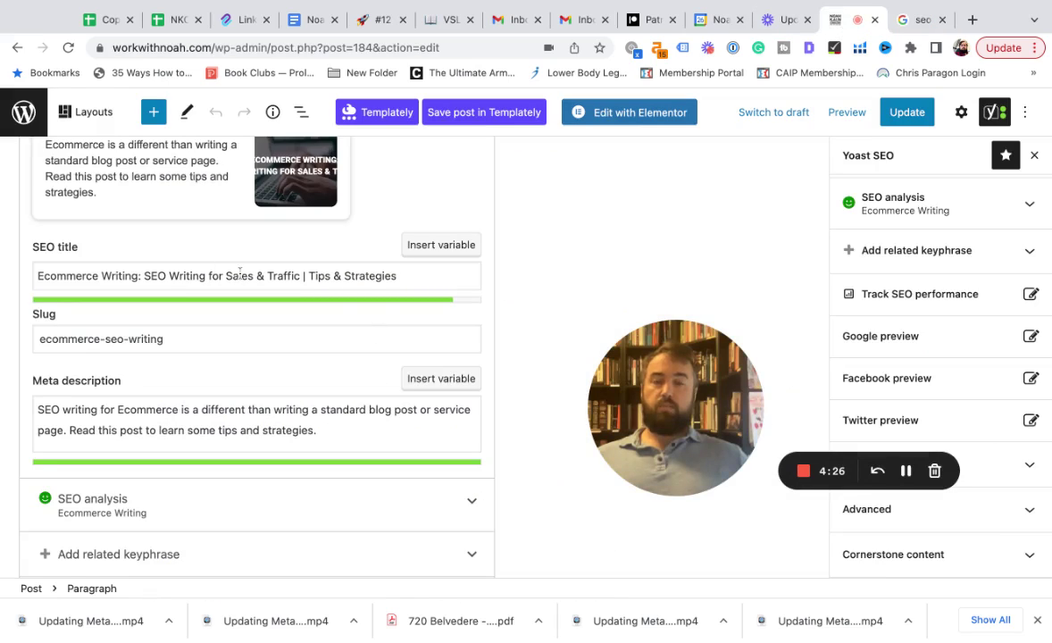
click(921, 26)
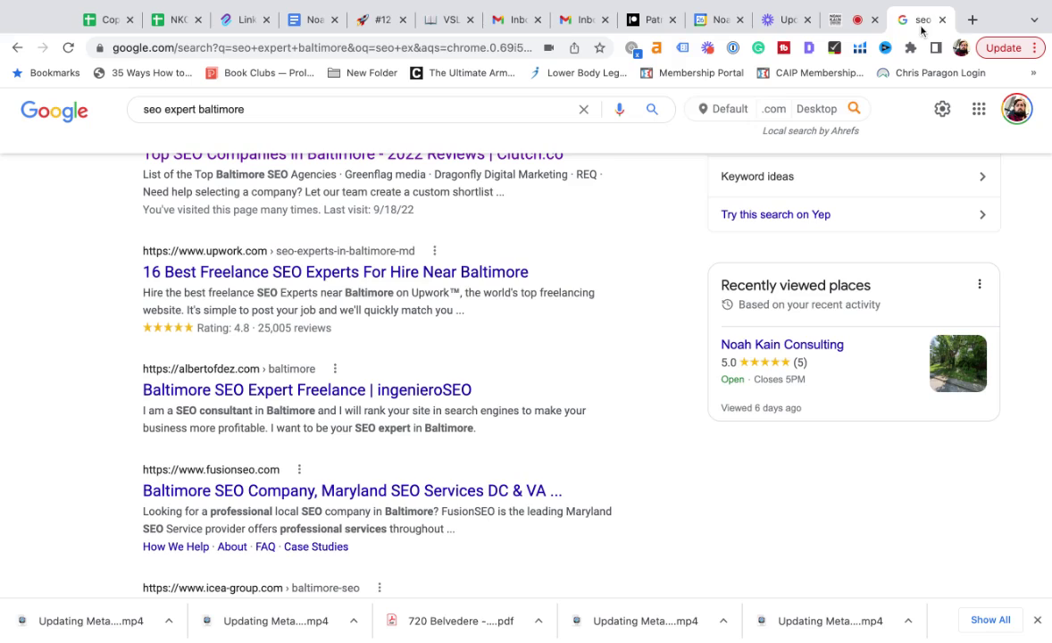